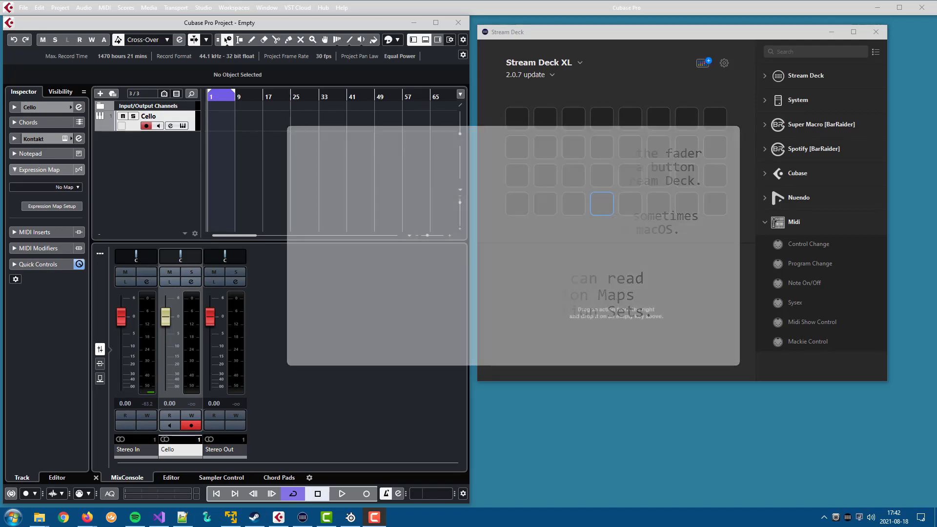
- Put a Note On/Off MIDI action on an empty Stream Deck XL key and open its key-source choices
{"action": "left_click_drag", "start_coordinate": [798, 283], "coordinate": [602, 204]}
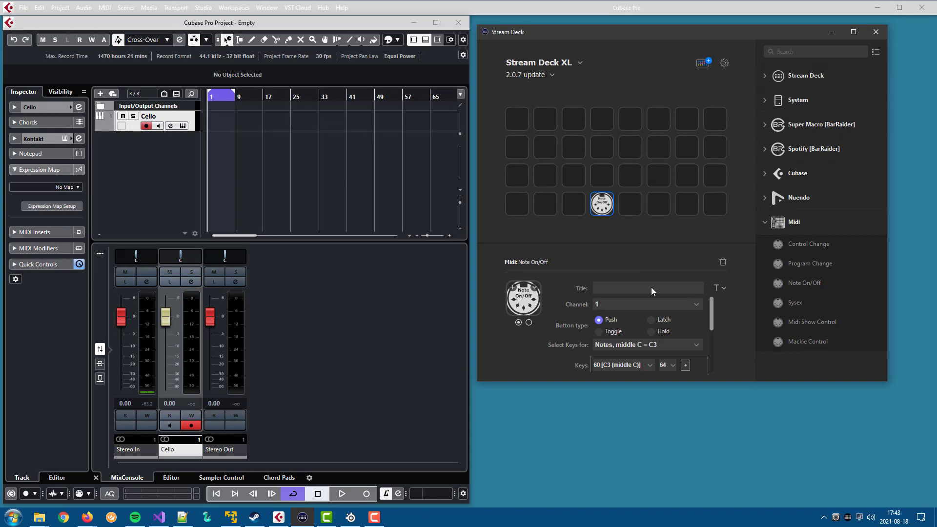
{"action": "scroll", "coordinate": [652, 309], "scroll_direction": "down", "scroll_amount": 1}
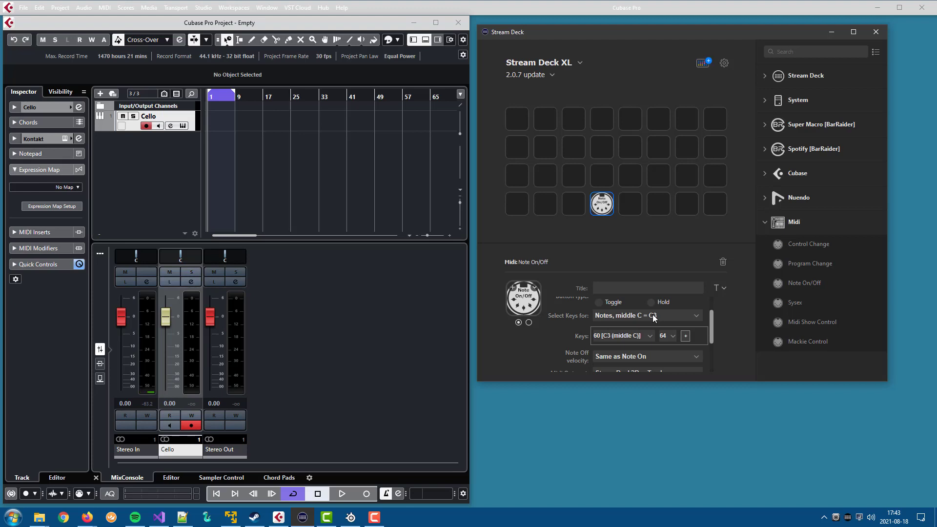
{"action": "left_click", "coordinate": [655, 318]}
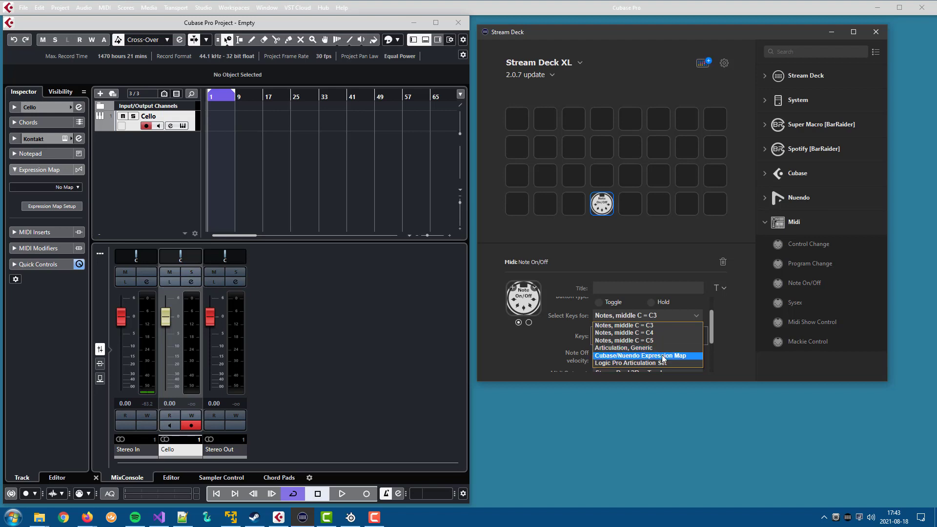
- Take the key's notes from the SCS Celli - Core Techniques expression map and check the listed articulations
{"action": "left_click", "coordinate": [662, 355]}
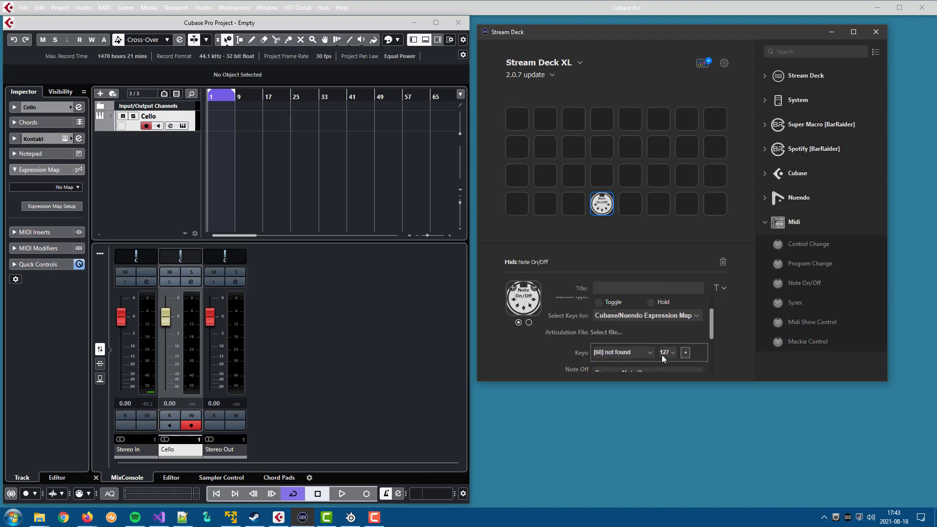
{"action": "left_click", "coordinate": [611, 332]}
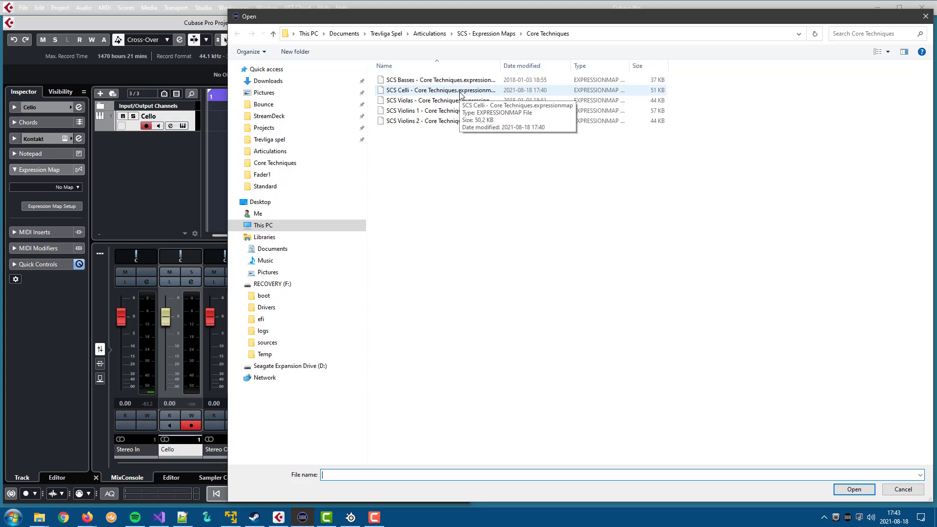
{"action": "double_click", "coordinate": [461, 91]}
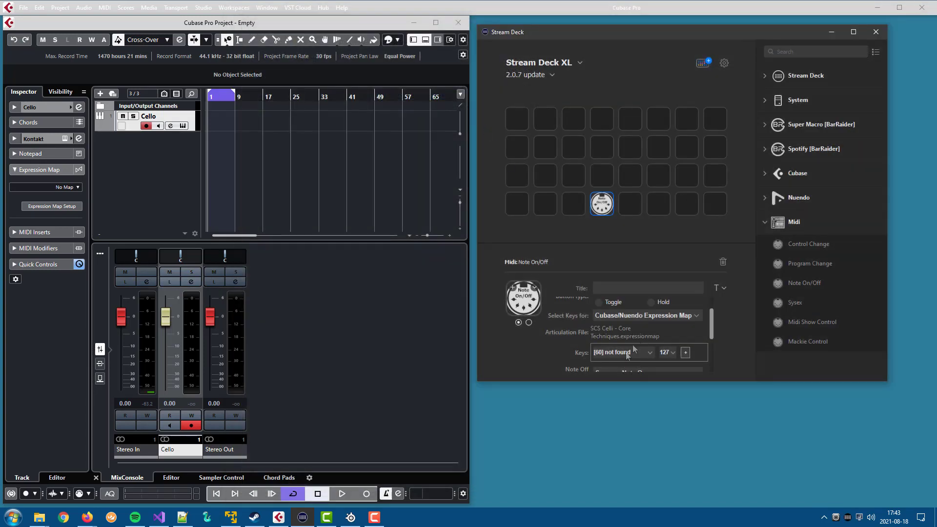
{"action": "left_click", "coordinate": [628, 353]}
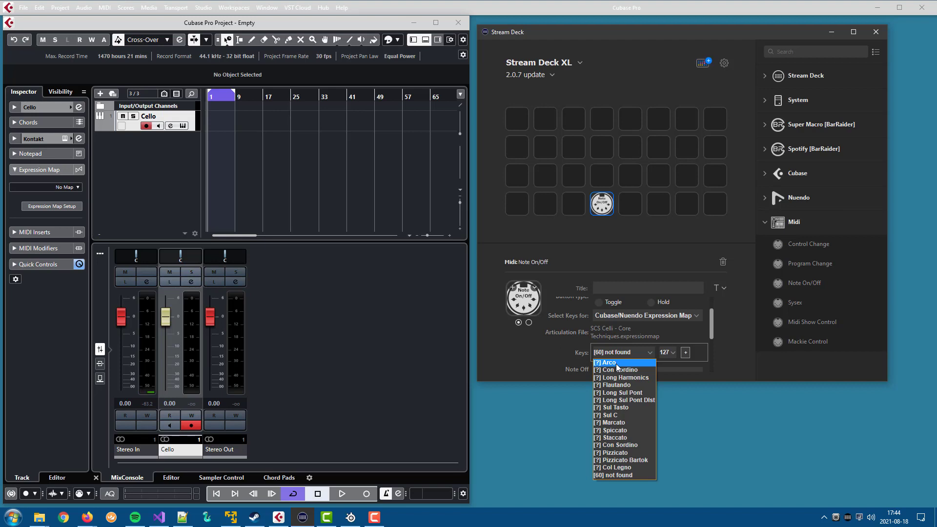
- Load SCS Celli - Core Techniques into Cubase's Expression Map Setup and recheck the key's articulation list
{"action": "left_click", "coordinate": [51, 206]}
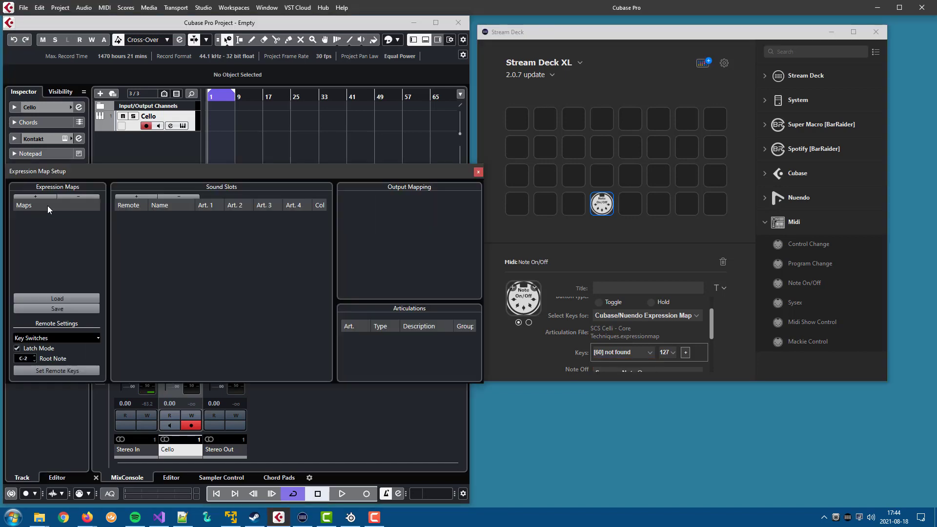
{"action": "left_click", "coordinate": [68, 298]}
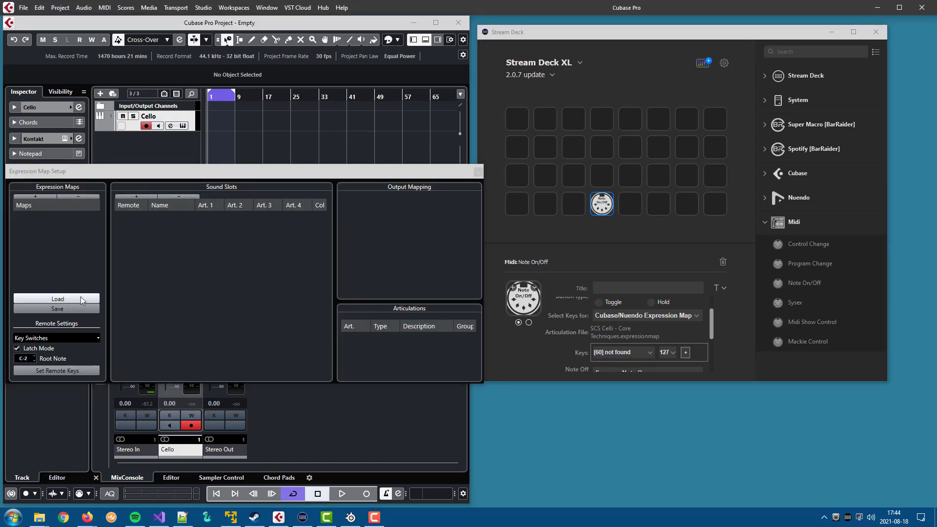
{"action": "double_click", "coordinate": [421, 248]}
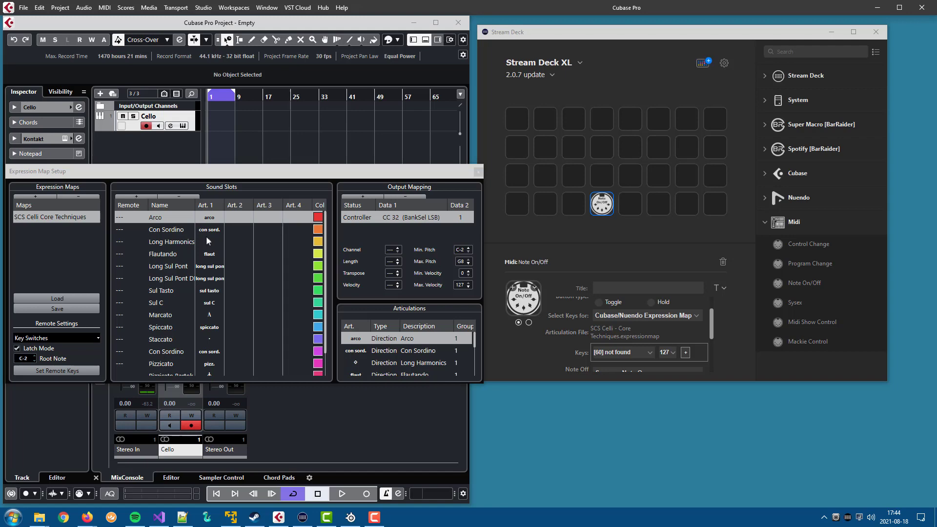
{"action": "left_click", "coordinate": [624, 352]}
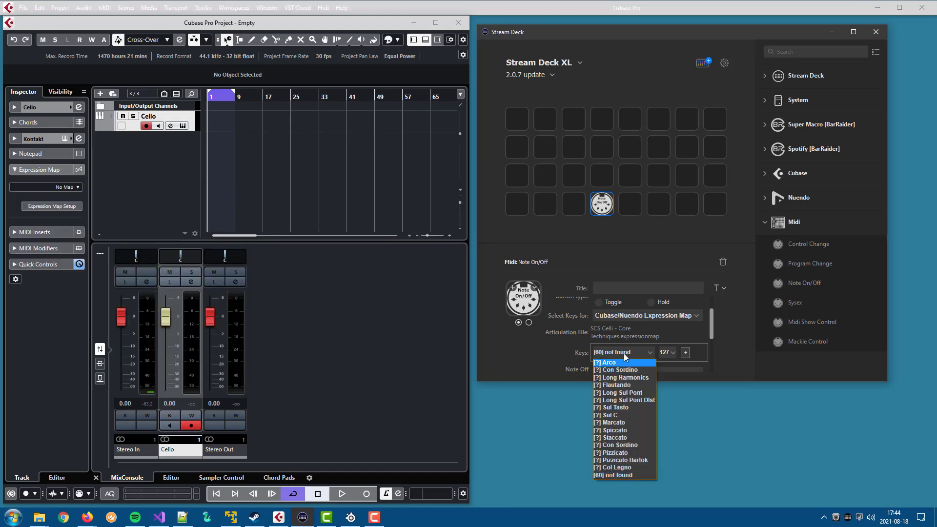
{"action": "left_click", "coordinate": [165, 219]}
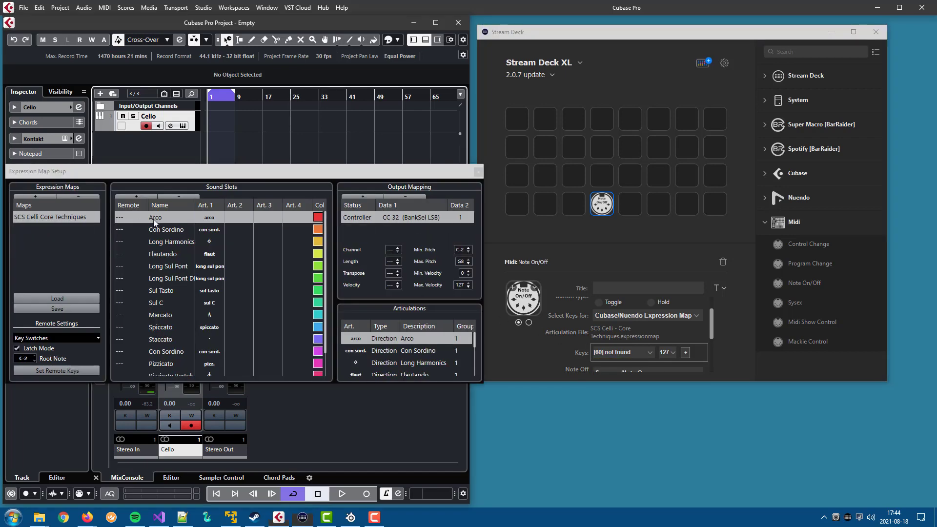
- Give Arco remote keyswitch C0 and Con Sordino D1, then check whether Stream Deck sees them
{"action": "double_click", "coordinate": [124, 222]}
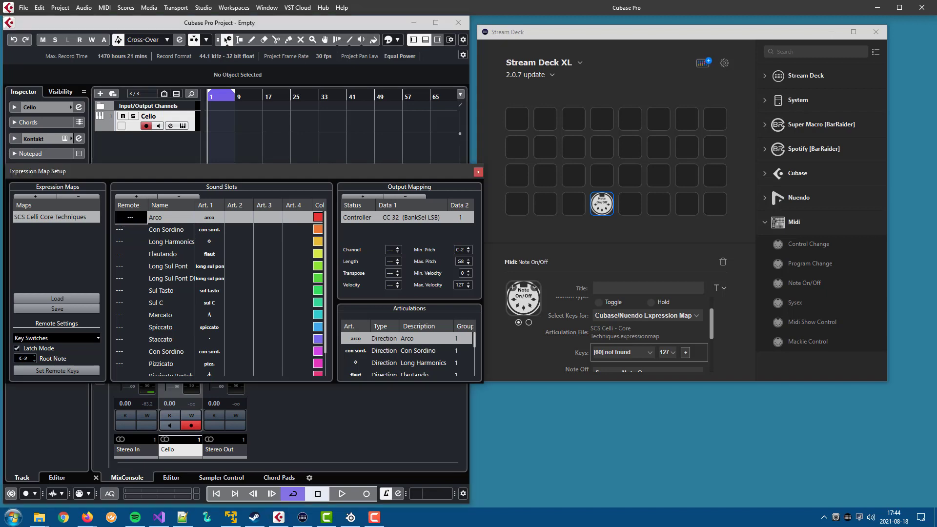
{"action": "type", "text": "C0"}
{"action": "key", "text": "Return"}
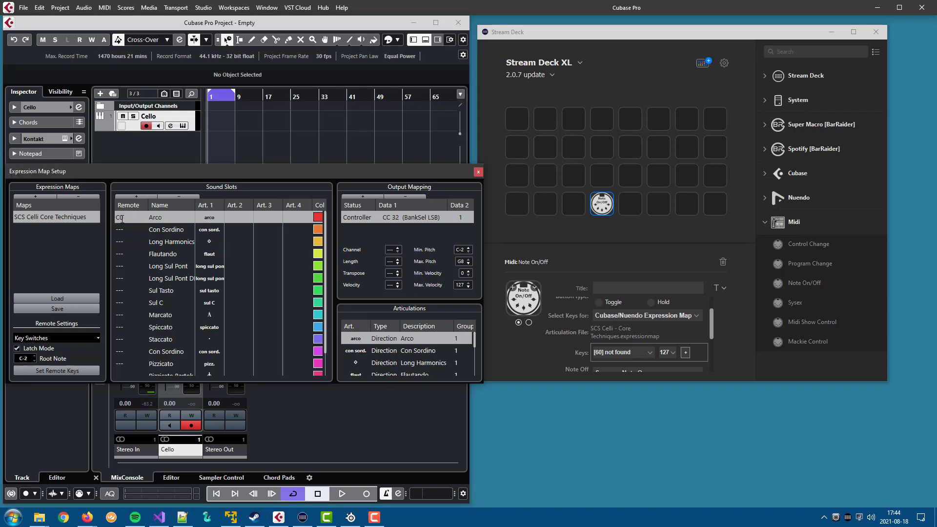
{"action": "double_click", "coordinate": [122, 230]}
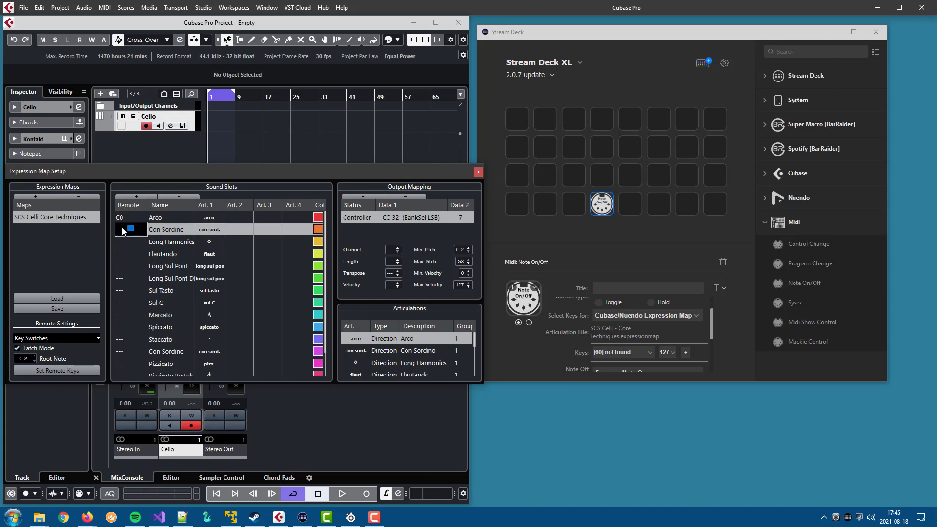
{"action": "type", "text": "d1"}
{"action": "left_click", "coordinate": [620, 352]}
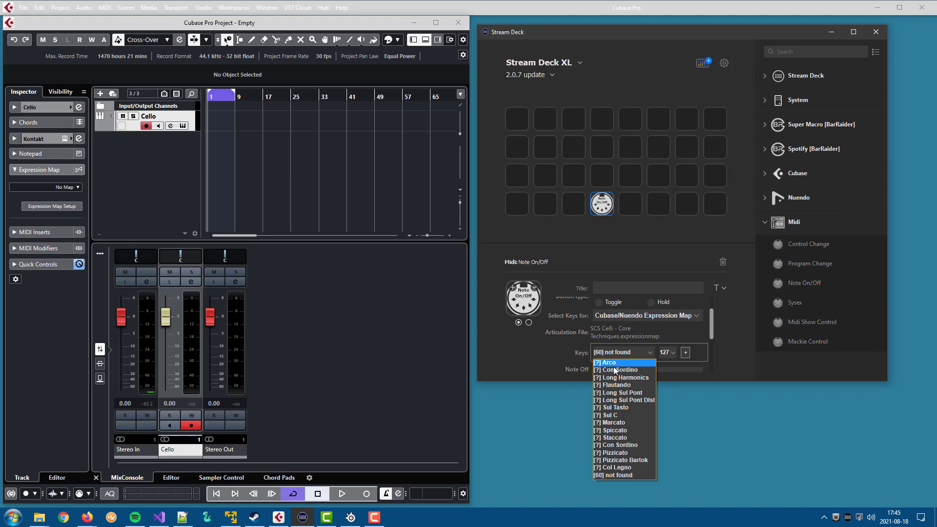
{"action": "left_click", "coordinate": [424, 332]}
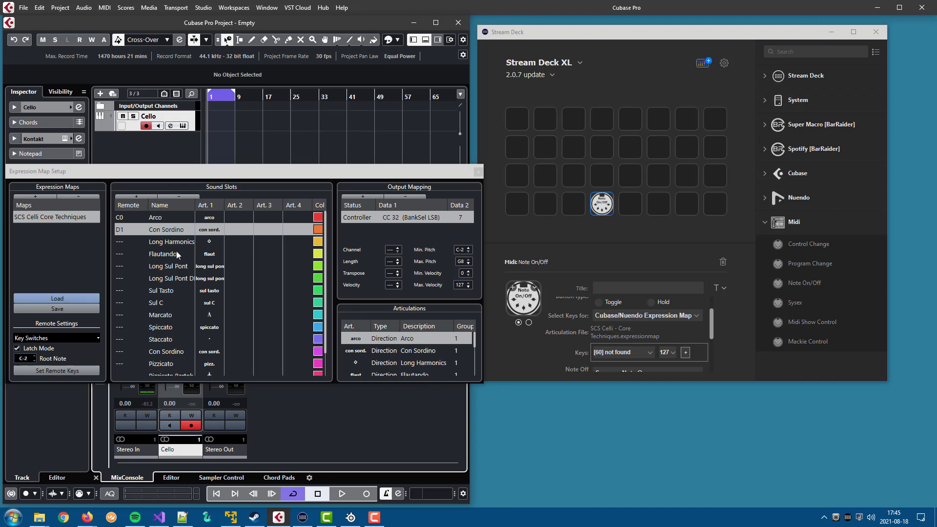
- Save the map over SCS Celli - Core Techniques.expressionmap, confirm replacing, and recheck Stream Deck's key list
{"action": "left_click", "coordinate": [57, 311]}
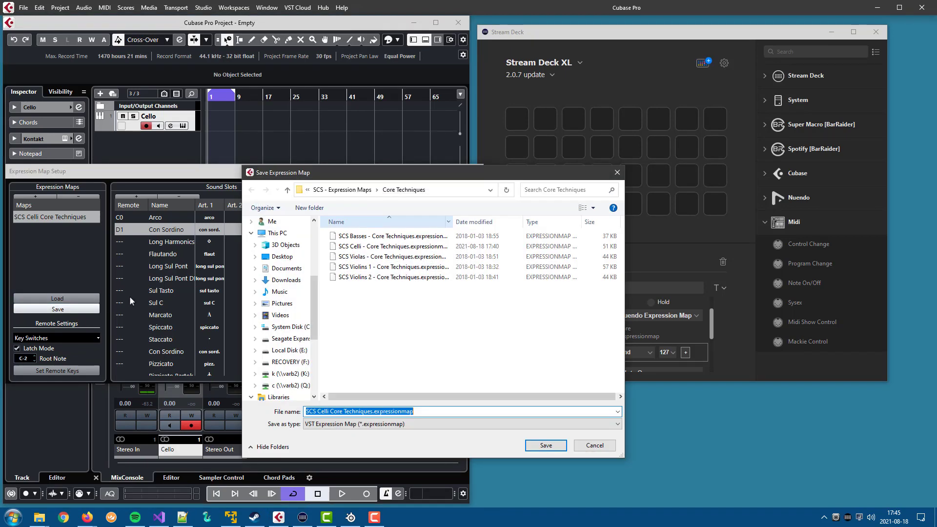
{"action": "left_click", "coordinate": [390, 247]}
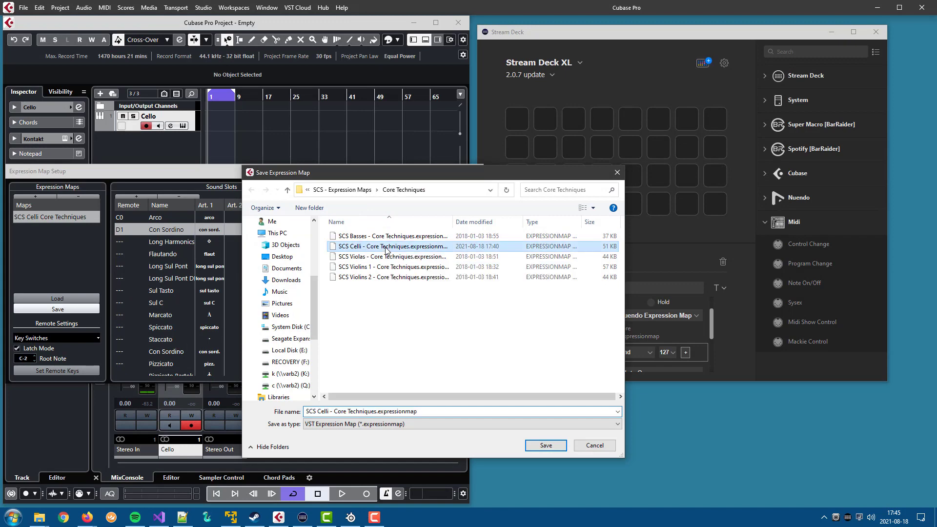
{"action": "left_click", "coordinate": [545, 446]}
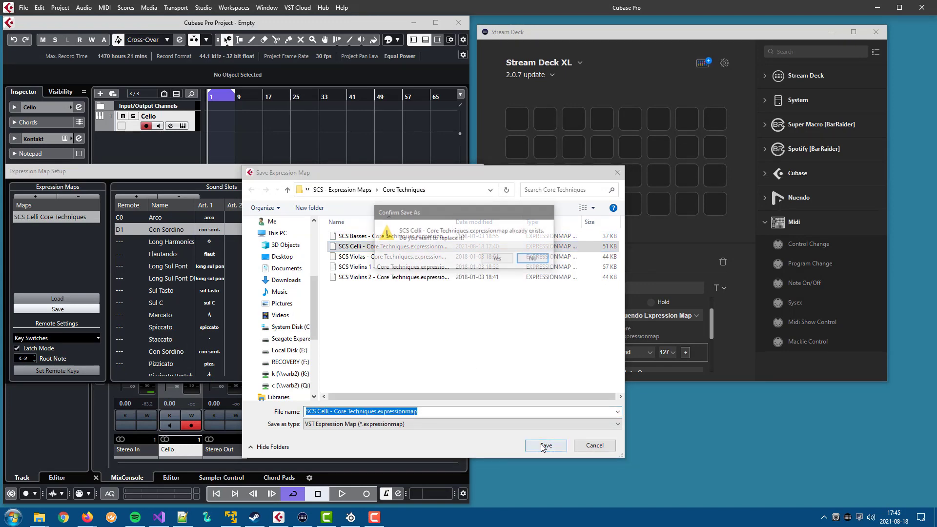
{"action": "left_click", "coordinate": [508, 261]}
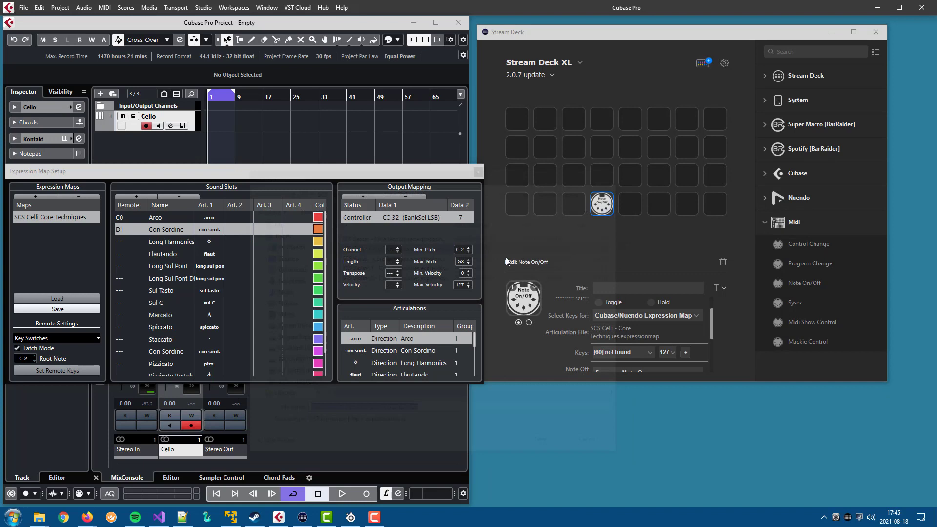
{"action": "left_click", "coordinate": [611, 356]}
{"action": "left_click", "coordinate": [610, 356]}
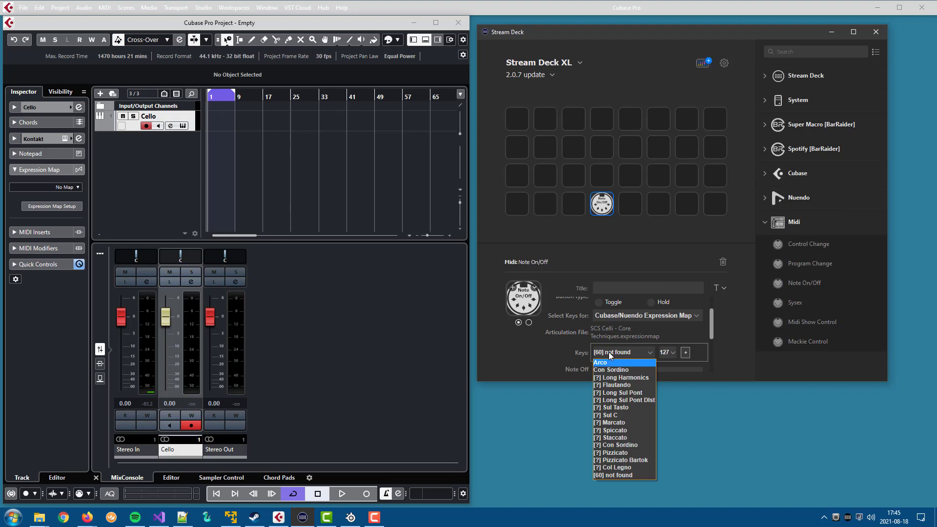
{"action": "left_click", "coordinate": [724, 348]}
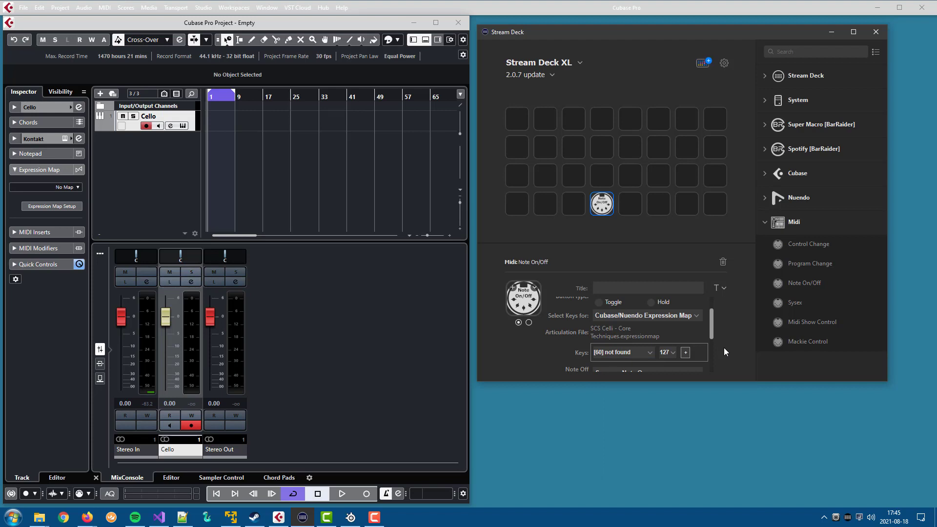
{"action": "left_click", "coordinate": [675, 315]}
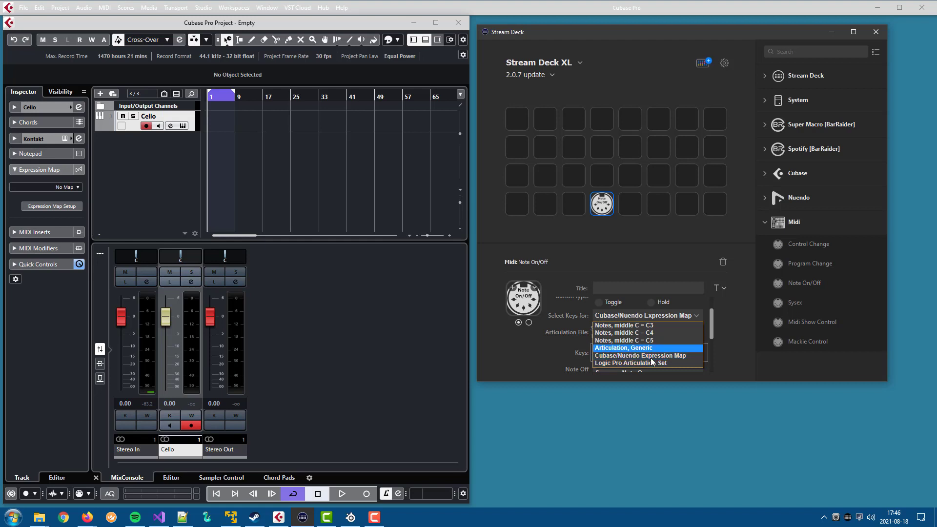
{"action": "left_click", "coordinate": [666, 317]}
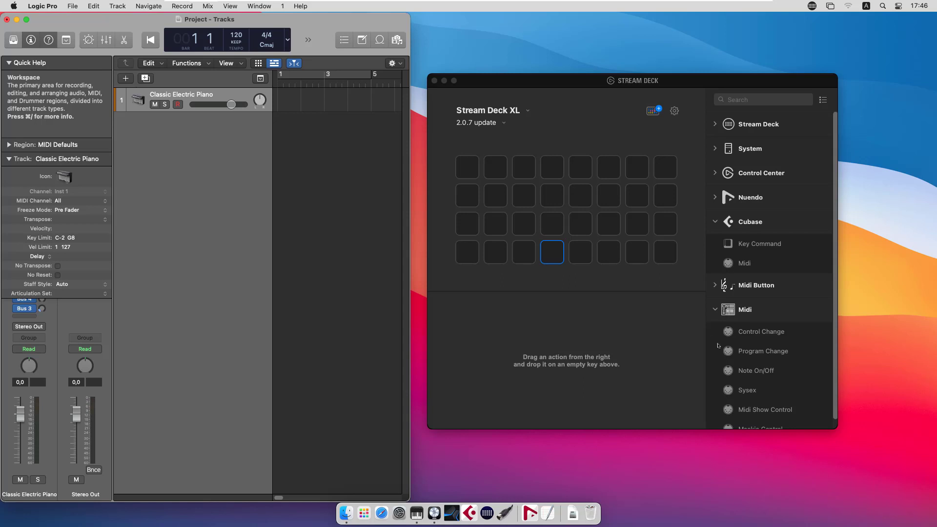
- Add a Note On/Off key taking keys from a Logic Pro Articulation Set, BBCSO Bass Clarinet.plist
{"action": "left_click_drag", "start_coordinate": [757, 371], "coordinate": [552, 251]}
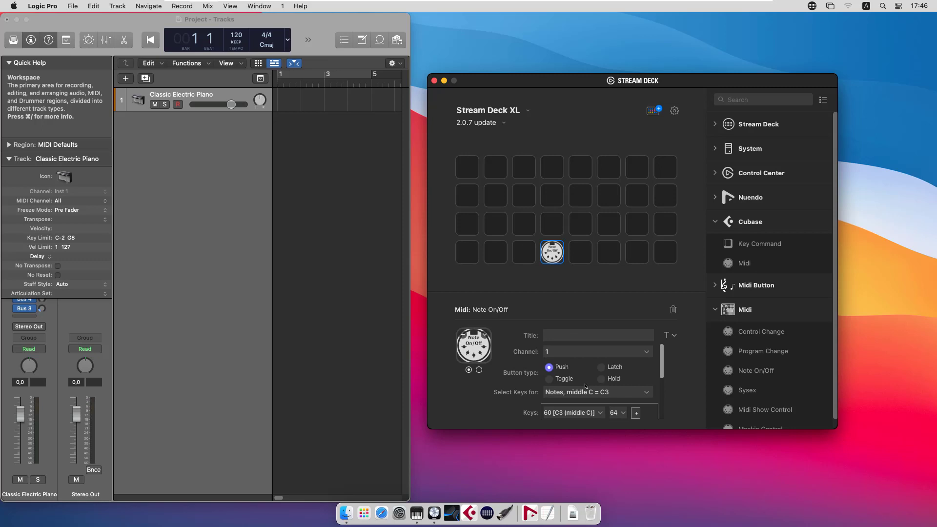
{"action": "scroll", "coordinate": [586, 386], "scroll_direction": "down", "scroll_amount": 2}
{"action": "left_click", "coordinate": [599, 364]}
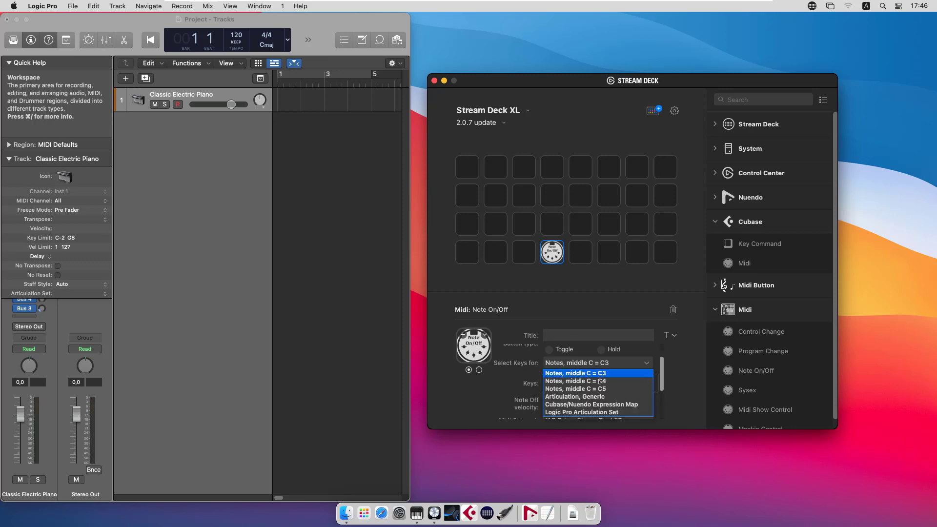
{"action": "left_click", "coordinate": [605, 414]}
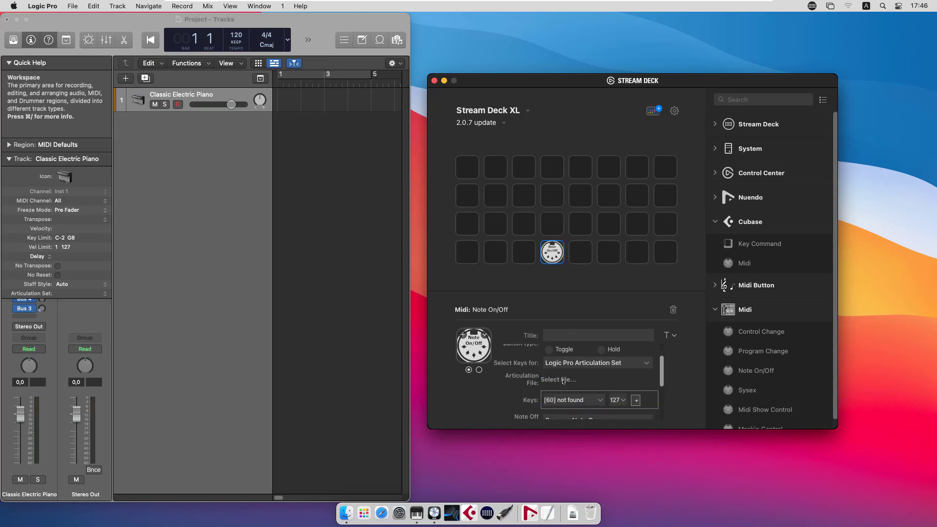
{"action": "left_click", "coordinate": [562, 380]}
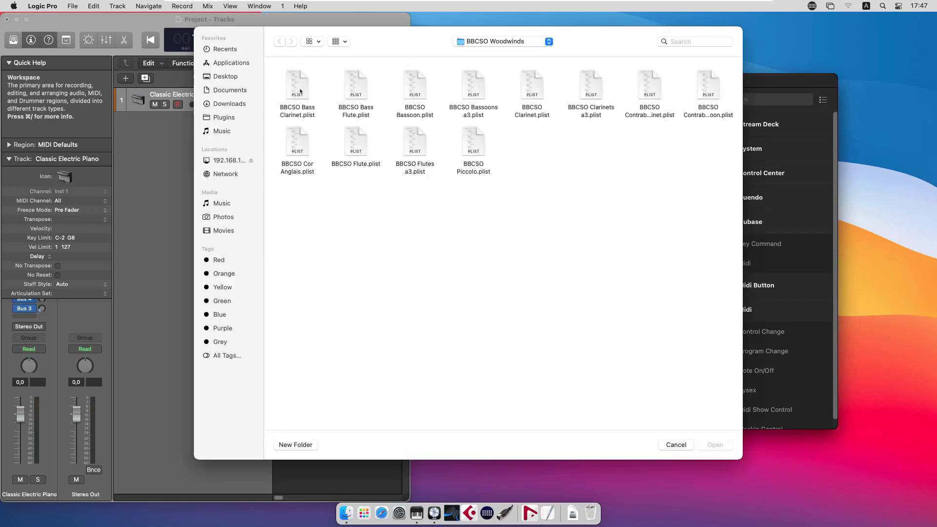
{"action": "double_click", "coordinate": [300, 91]}
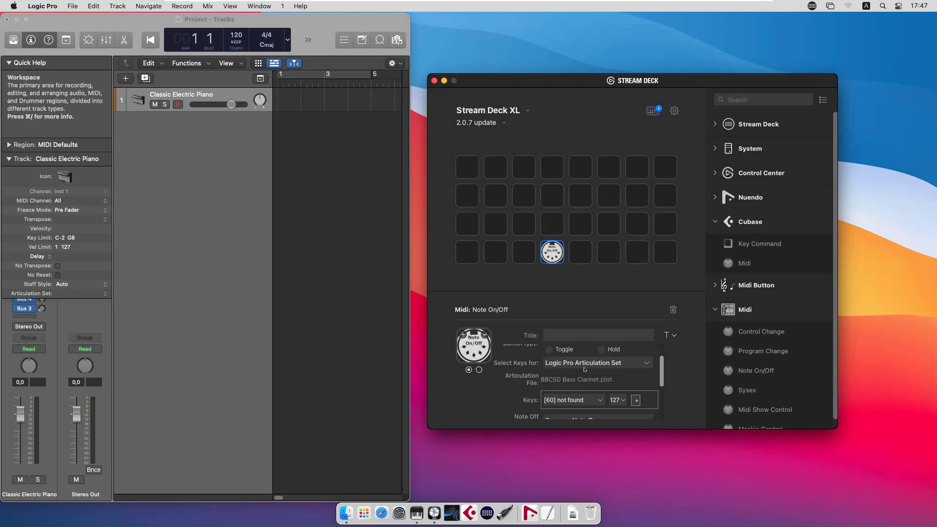
- Assign BBC Symphony Orchestra > BBCSO Woodwinds > BBCSO Bass Clarinet as the Classic Electric Piano track's articulation set
{"action": "left_click", "coordinate": [85, 294]}
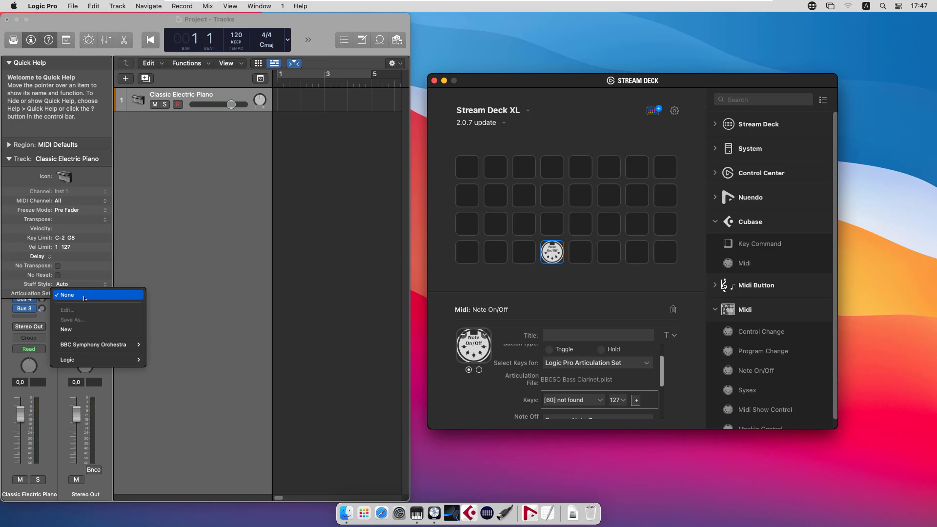
{"action": "mouse_move", "coordinate": [95, 349]}
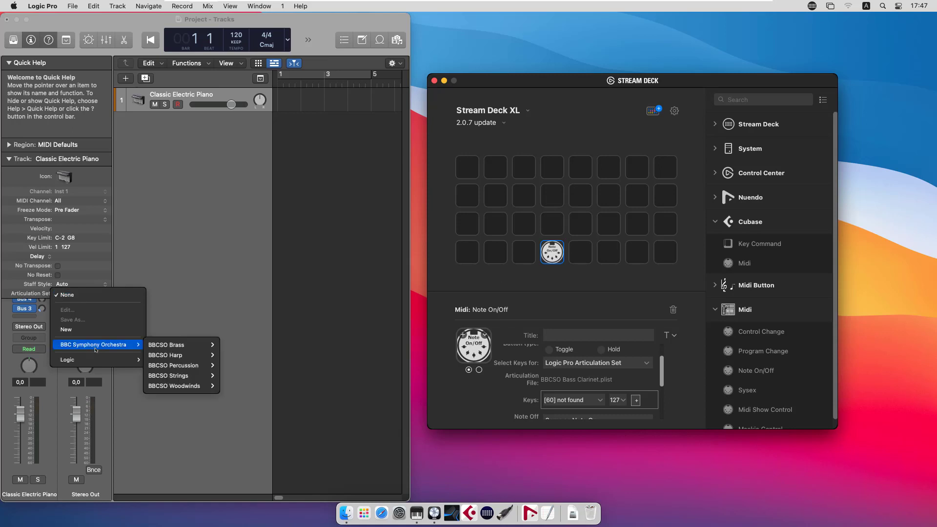
{"action": "mouse_move", "coordinate": [202, 390]}
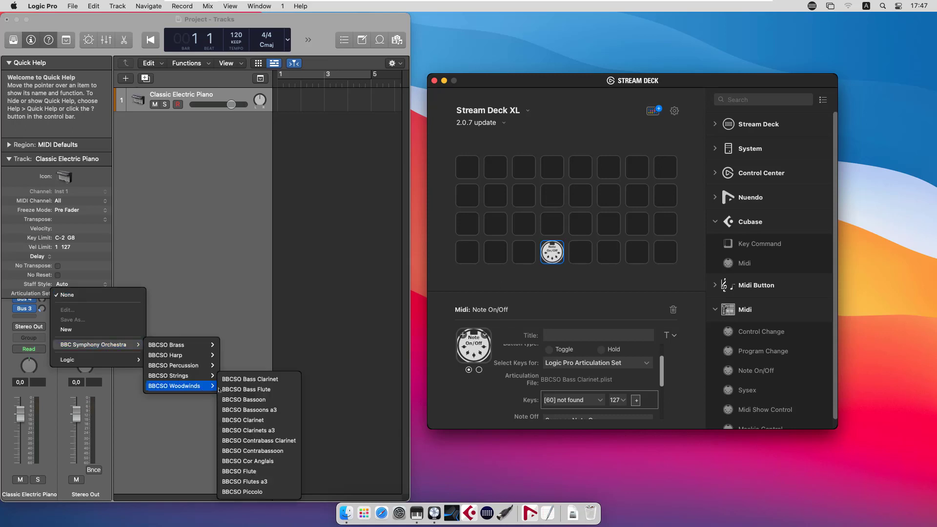
{"action": "left_click", "coordinate": [255, 380]}
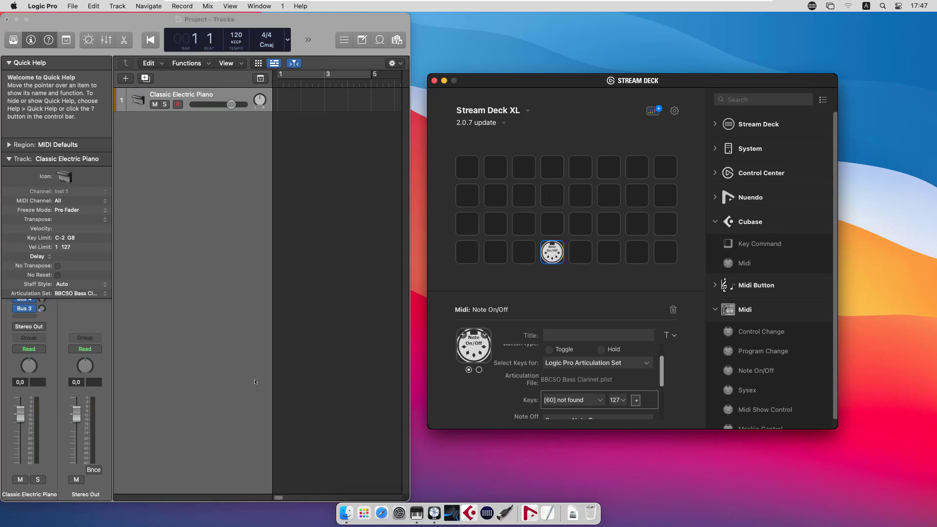
{"action": "left_click", "coordinate": [87, 294]}
{"action": "left_click", "coordinate": [87, 294]}
{"action": "left_click", "coordinate": [87, 294]}
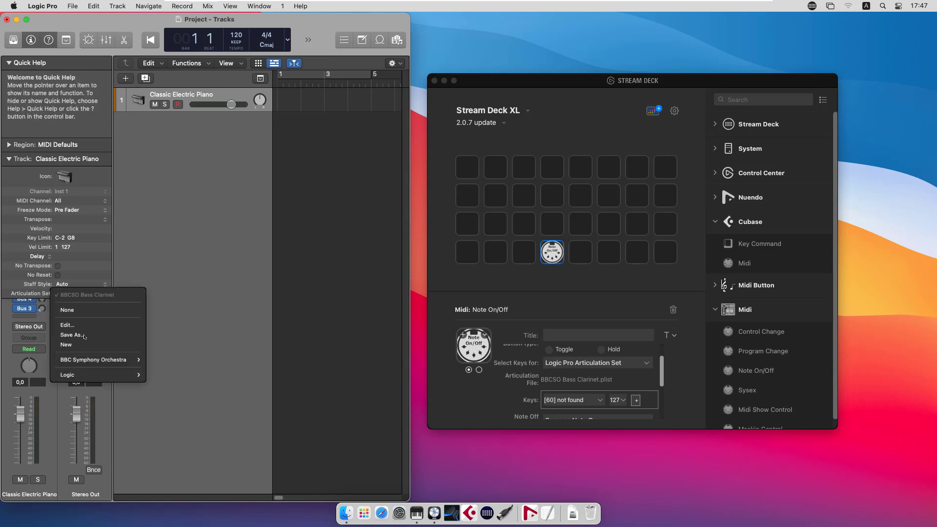
- Open the Bass Clarinet set editor beside Stream Deck, check the key's list, and show the Switches pane
{"action": "left_click", "coordinate": [67, 325]}
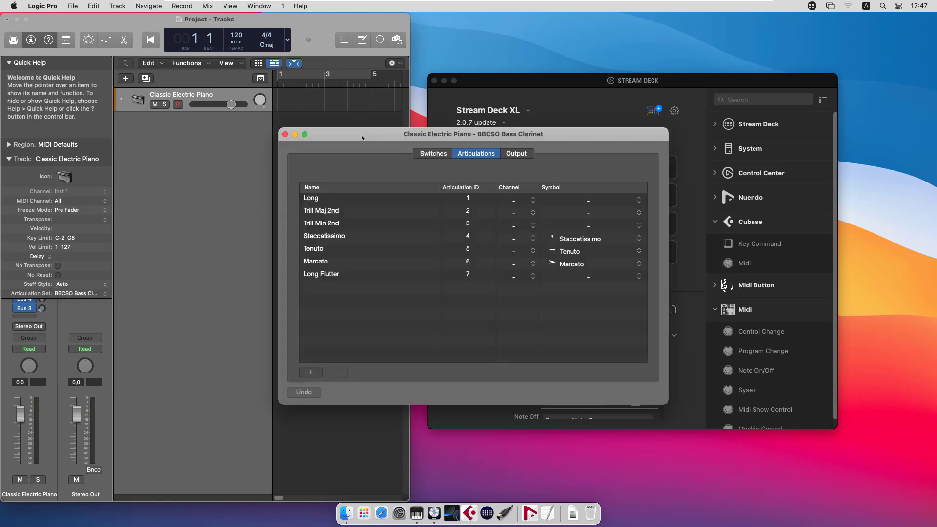
{"action": "left_click_drag", "start_coordinate": [362, 137], "coordinate": [101, 163]}
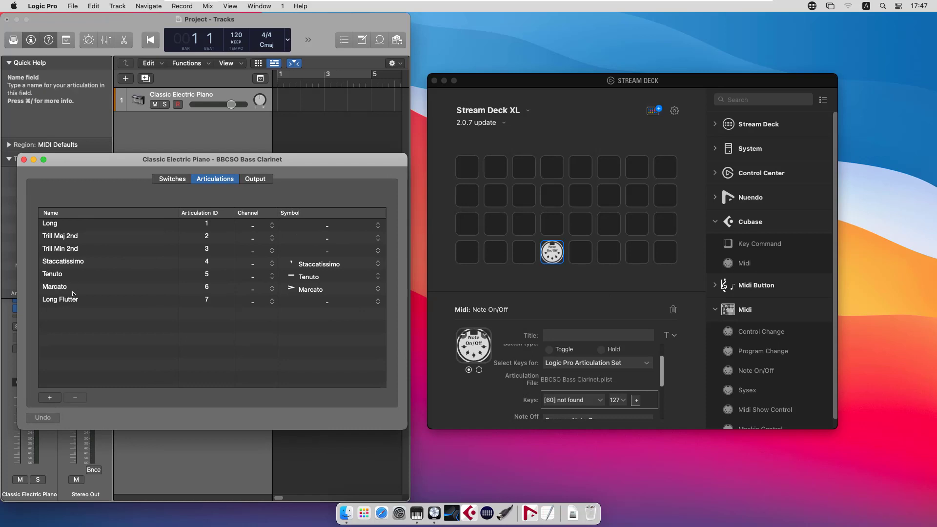
{"action": "left_click", "coordinate": [571, 399]}
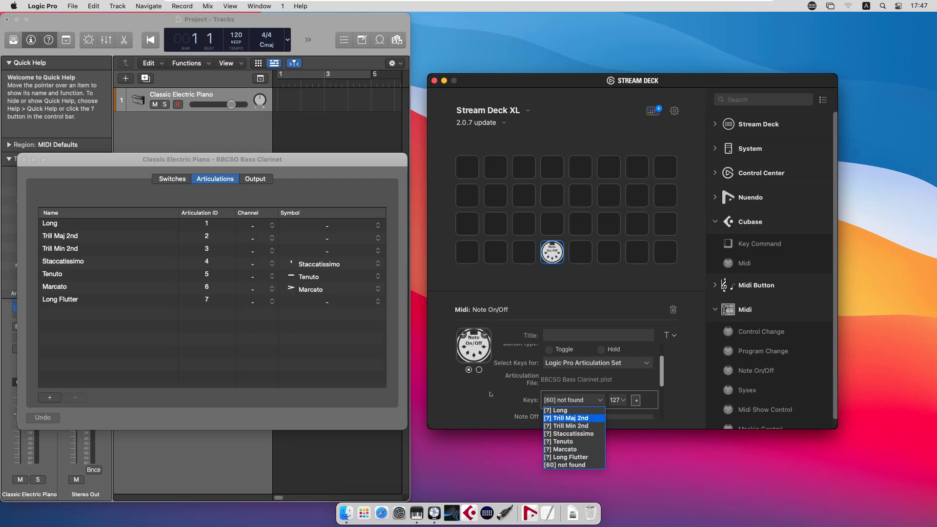
{"action": "left_click", "coordinate": [168, 179]}
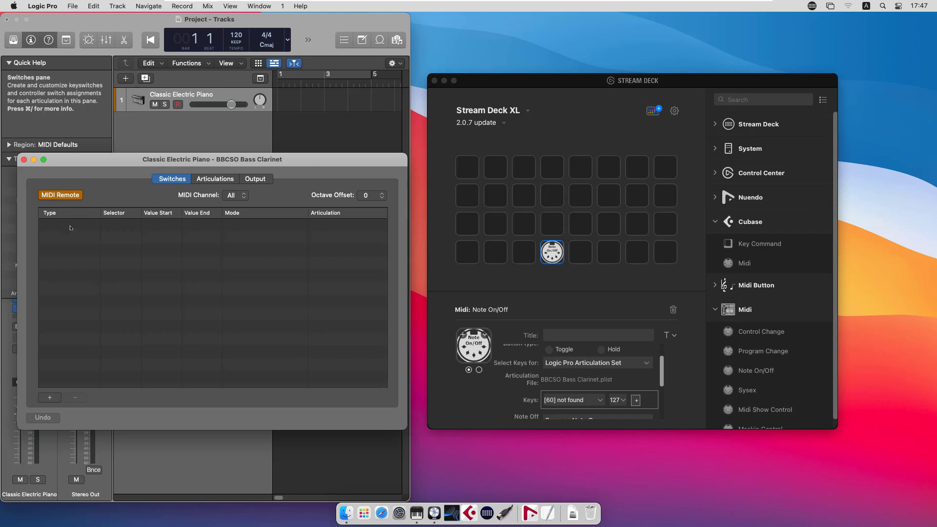
- Add Note On keyswitches C-2 for Long and C#-2 for Trill Maj 2nd, then close the editor
{"action": "left_click", "coordinate": [50, 397]}
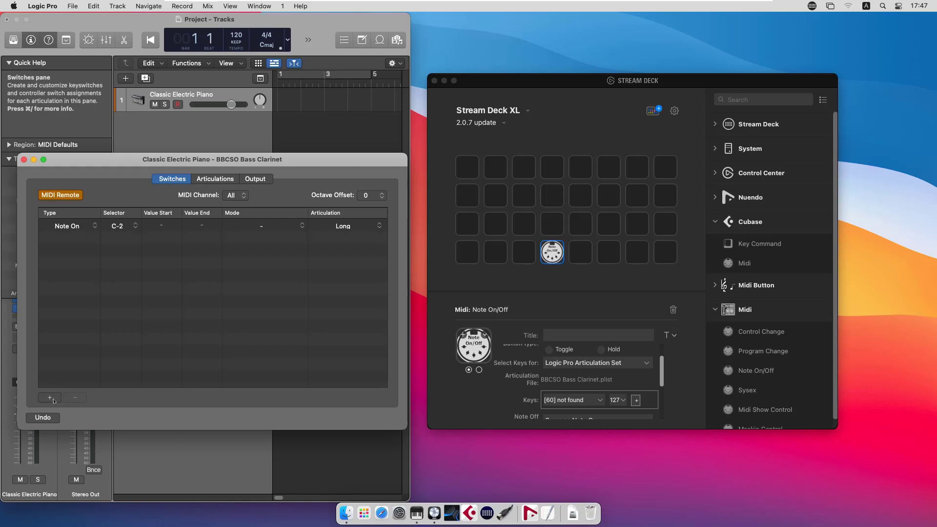
{"action": "left_click", "coordinate": [53, 400]}
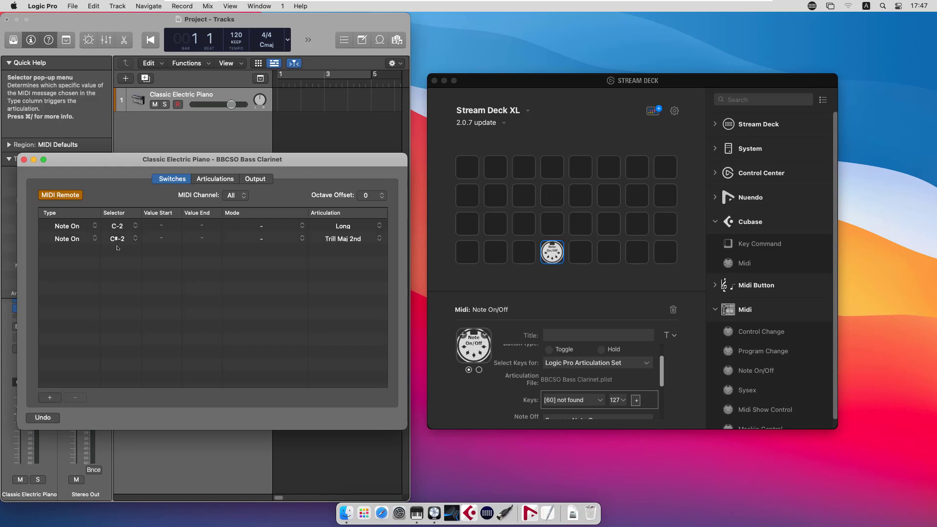
{"action": "left_click", "coordinate": [24, 160]}
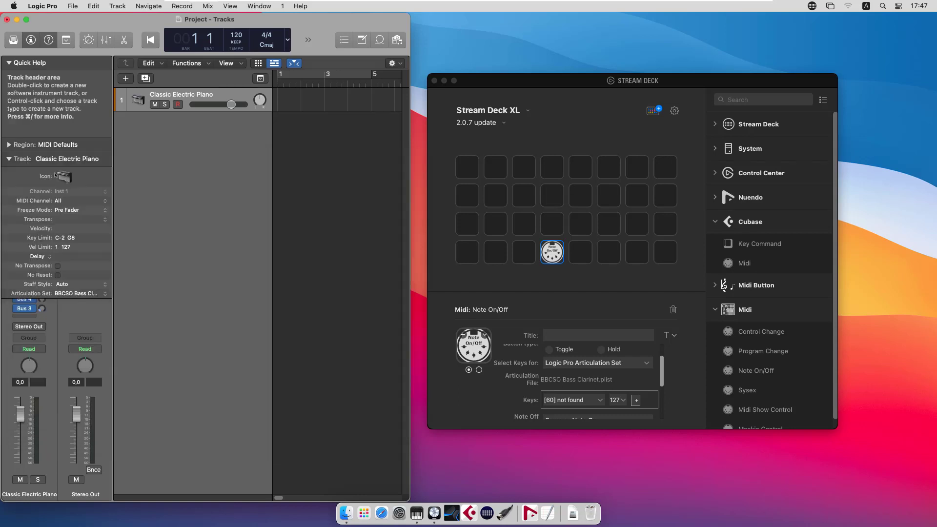
{"action": "left_click", "coordinate": [567, 400]}
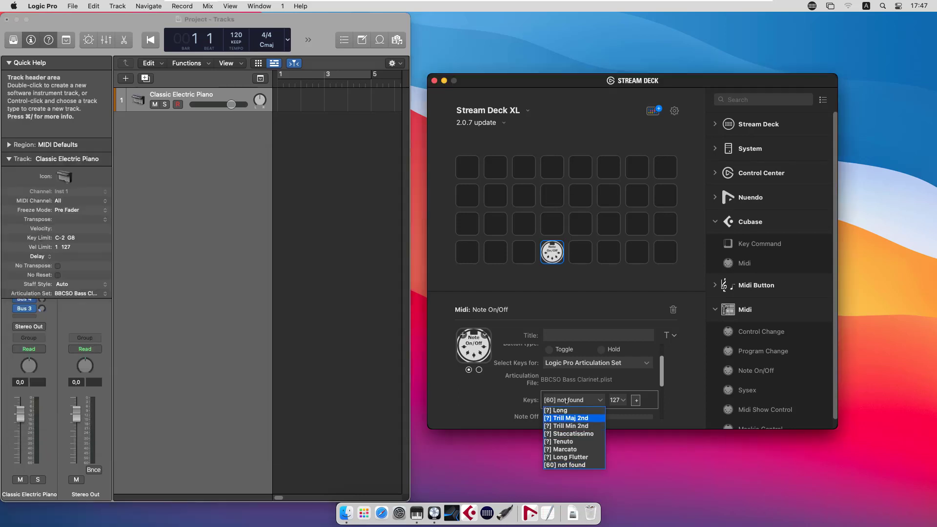
- Save the articulation set over BBCSO Bass Clarinet.plist in BBC Symphony Orchestra > BBCSO Woodwinds, replacing it
{"action": "left_click", "coordinate": [81, 295]}
{"action": "left_click", "coordinate": [81, 294]}
{"action": "left_click", "coordinate": [80, 295]}
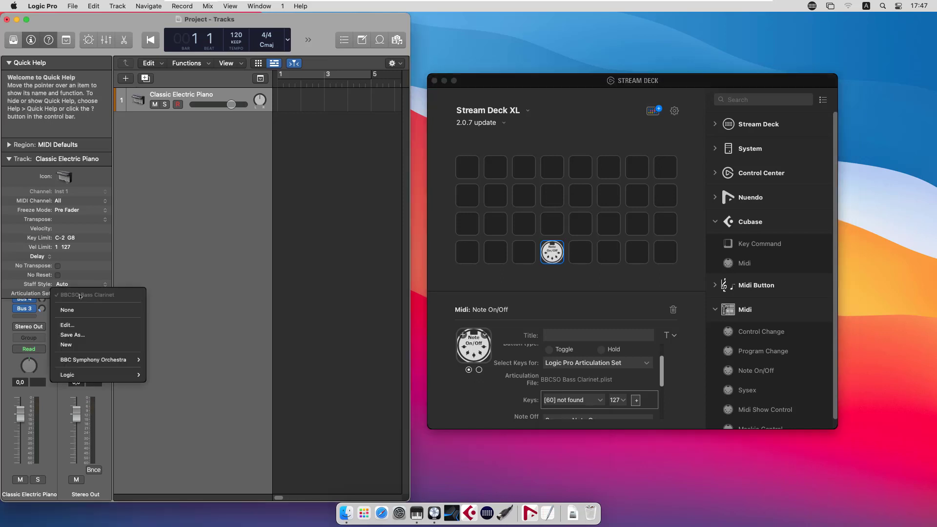
{"action": "left_click", "coordinate": [95, 335]}
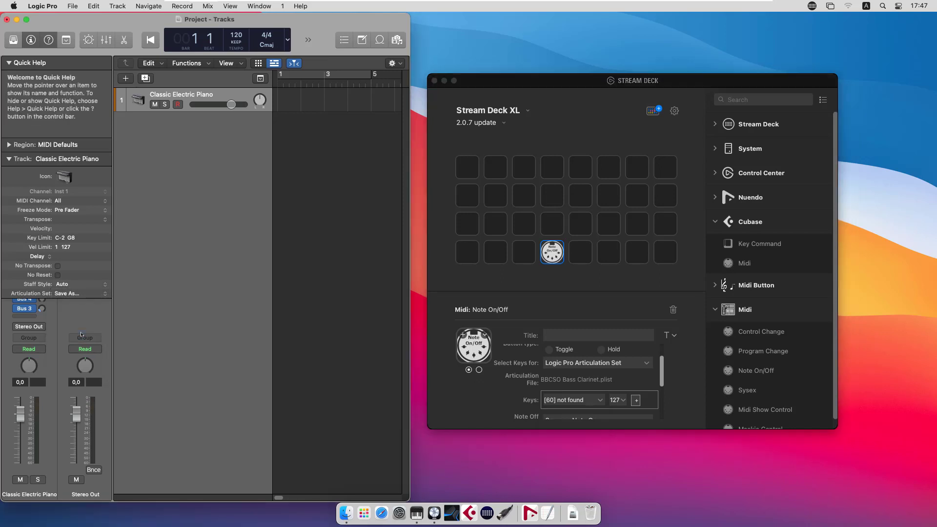
{"action": "left_click", "coordinate": [594, 148]}
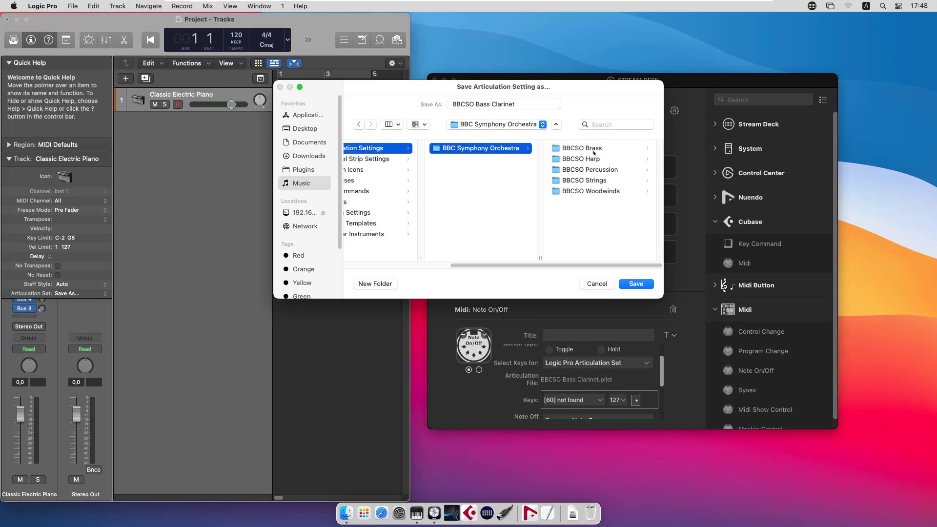
{"action": "left_click", "coordinate": [592, 191]}
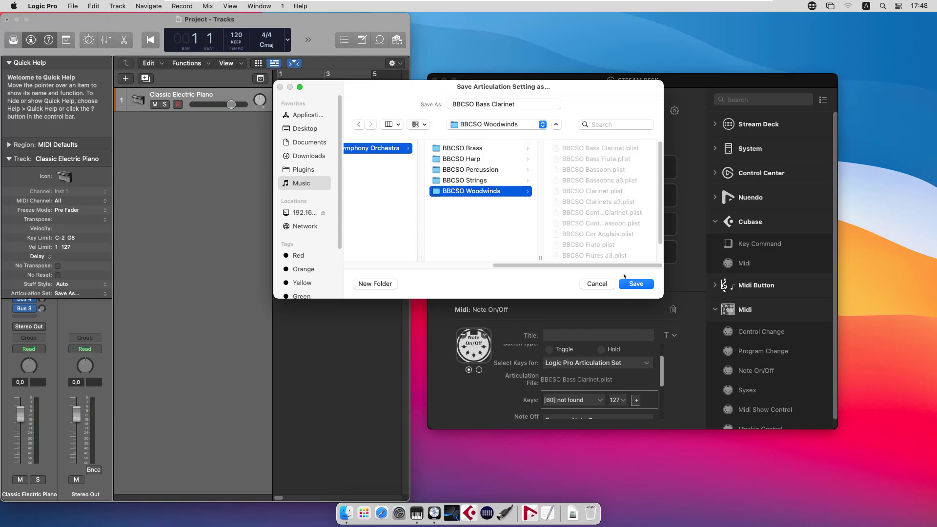
{"action": "left_click", "coordinate": [635, 285]}
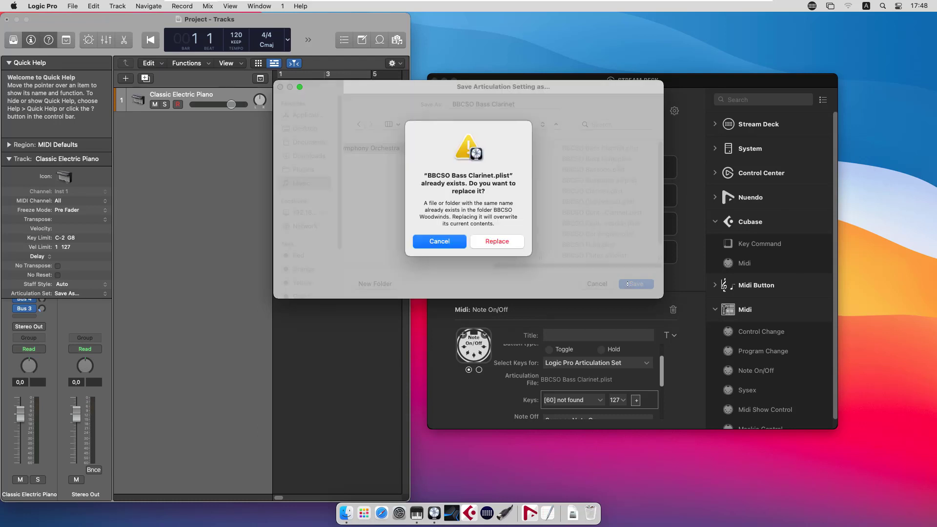
{"action": "left_click", "coordinate": [502, 242]}
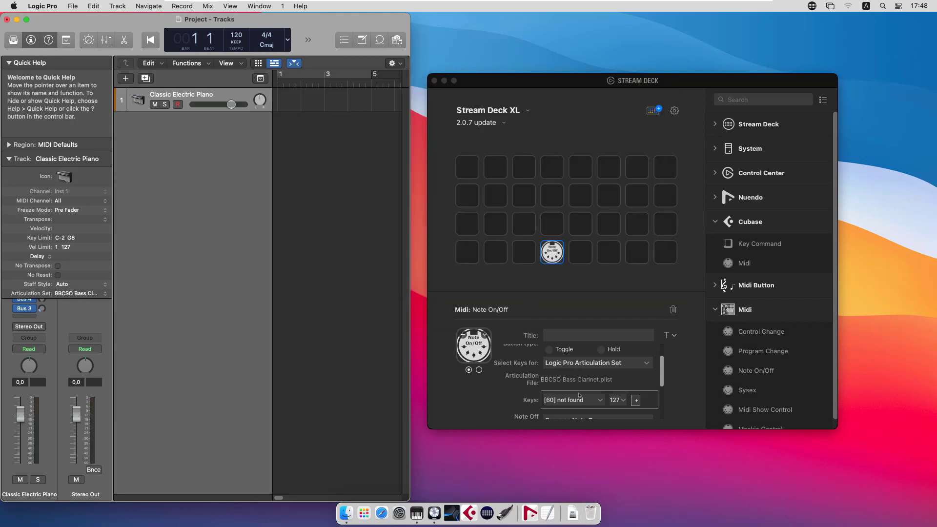
- Reselect the Note On/Off key to refresh it, keeping the Logic Pro Articulation Set source
{"action": "left_click", "coordinate": [580, 396]}
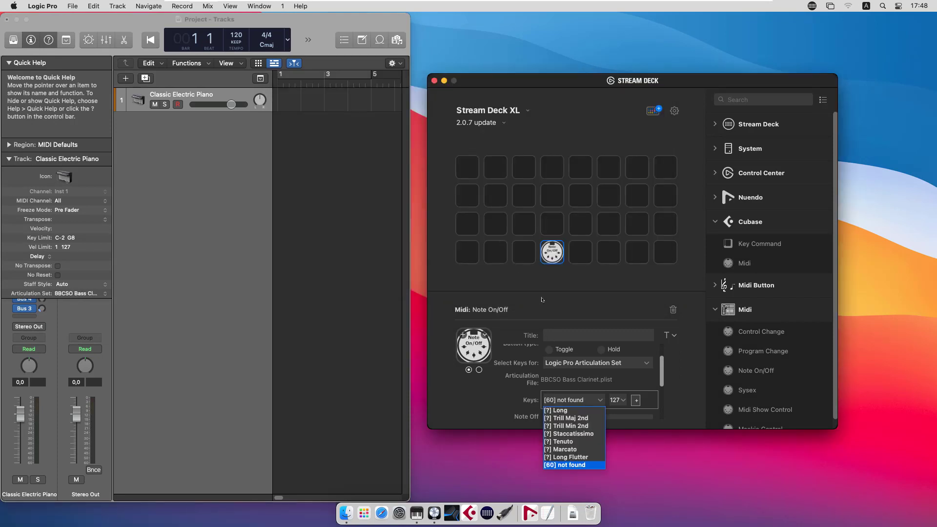
{"action": "left_click", "coordinate": [523, 251]}
{"action": "left_click", "coordinate": [526, 258]}
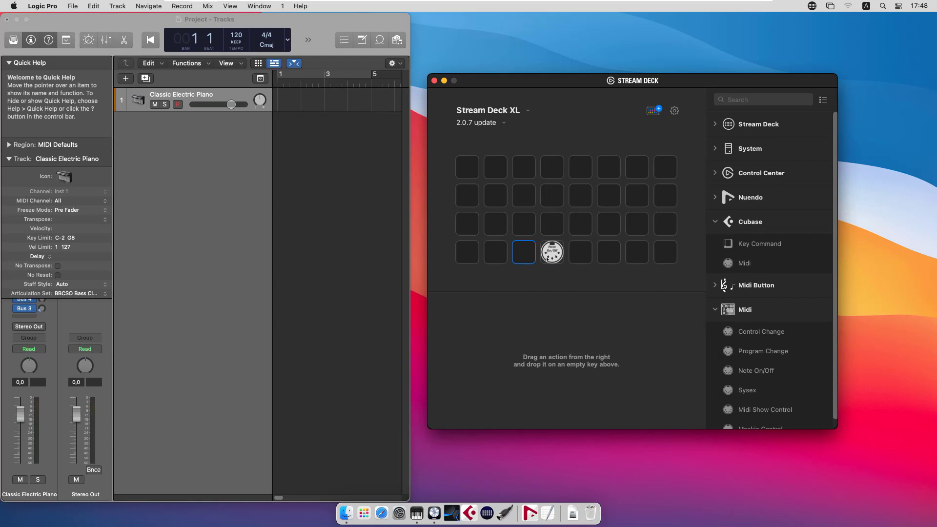
{"action": "left_click", "coordinate": [546, 261]}
{"action": "left_click", "coordinate": [558, 393]}
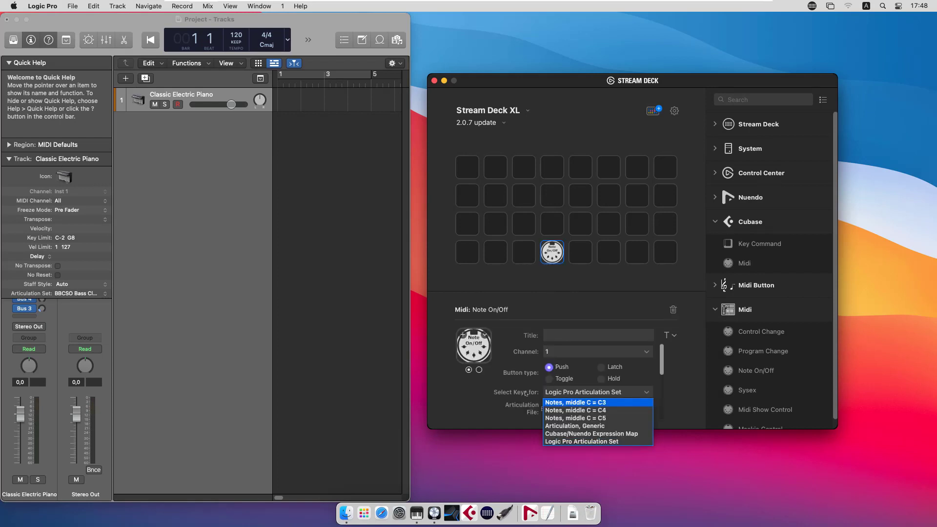
{"action": "left_click", "coordinate": [557, 392]}
- Reopen the Keys list, now showing Long and Trill Maj 2nd, and highlight Trill Maj 2nd
{"action": "scroll", "coordinate": [528, 389], "scroll_direction": "down", "scroll_amount": 3}
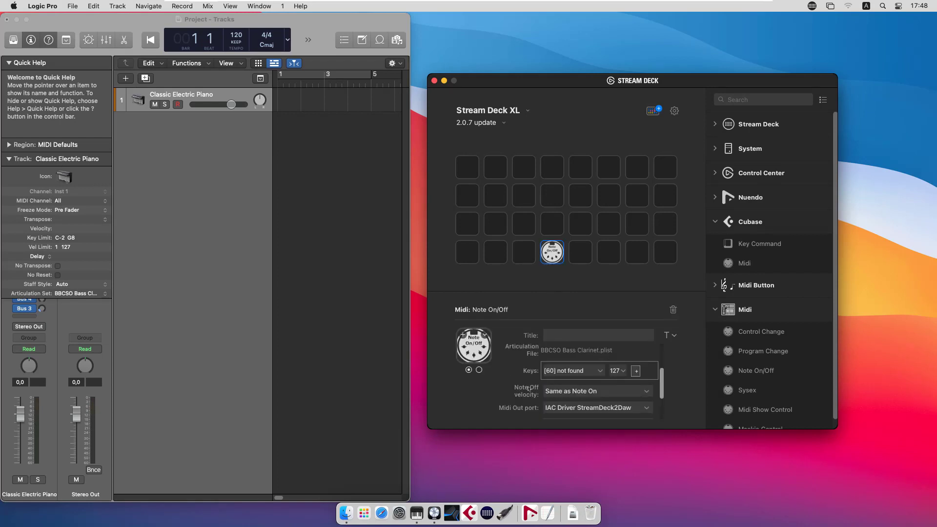
{"action": "left_click", "coordinate": [569, 371]}
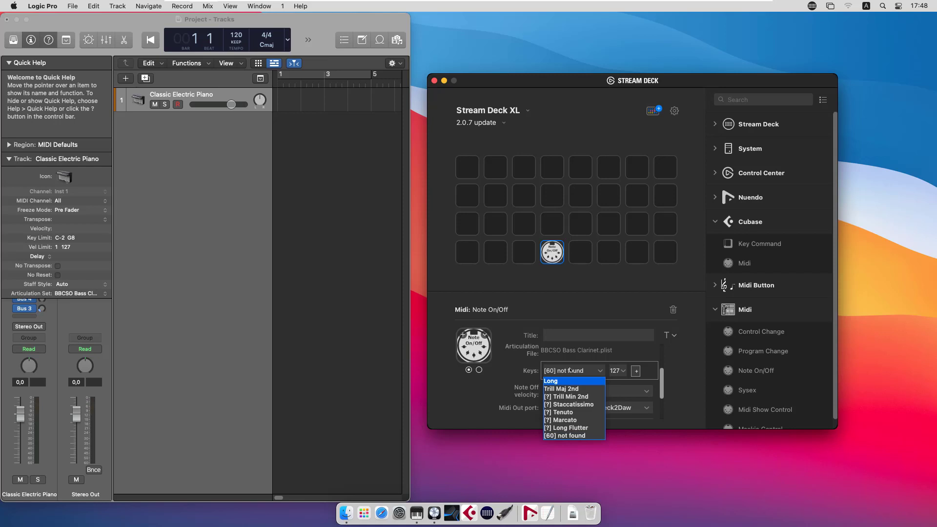
{"action": "key", "text": "Down"}
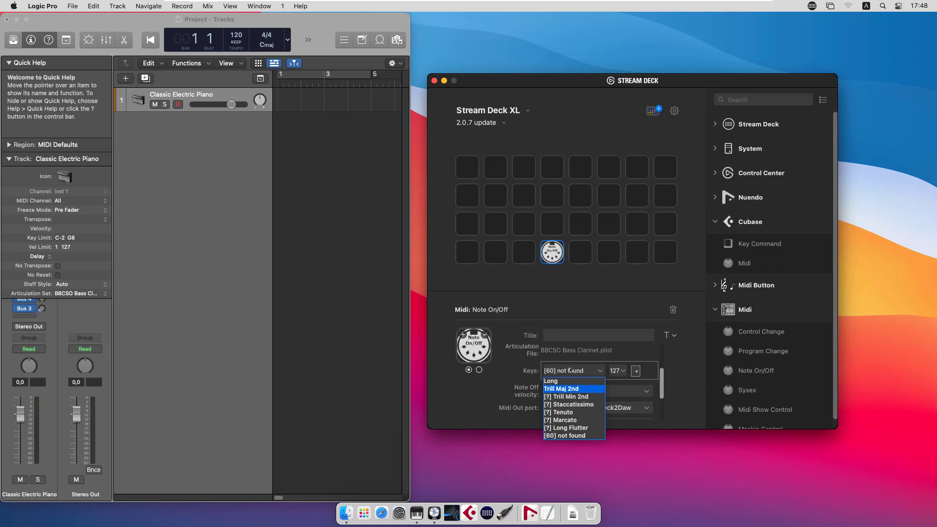
- Close the Keys list without choosing, leaving the key at [60] not found
{"action": "left_click", "coordinate": [686, 348]}
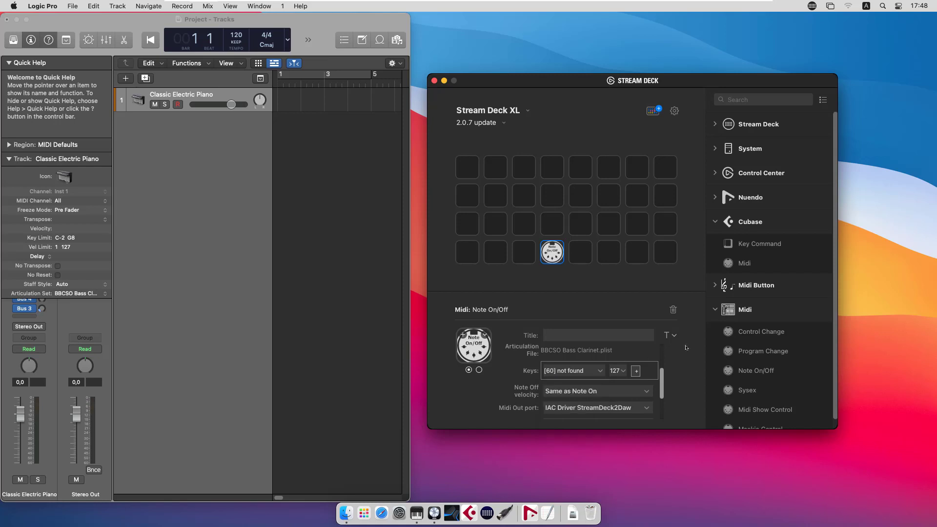